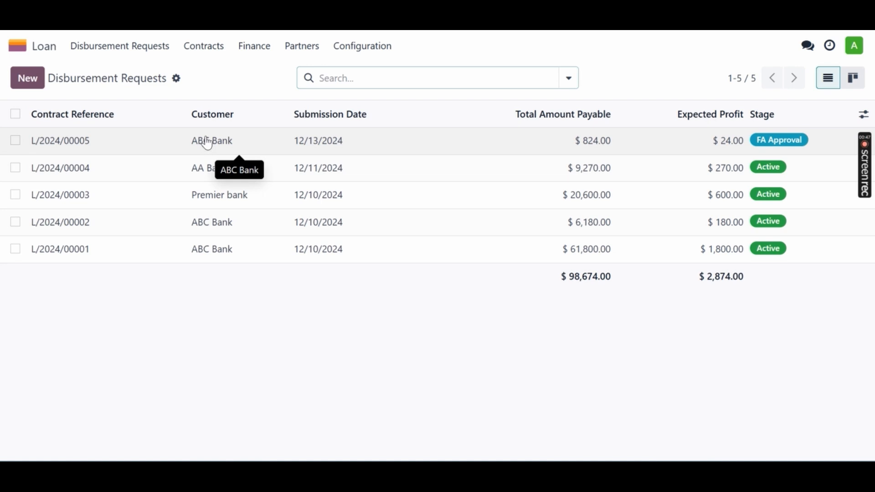
- Open the loan contracts list, and review the full list of customer invoices in Finance
click(204, 48)
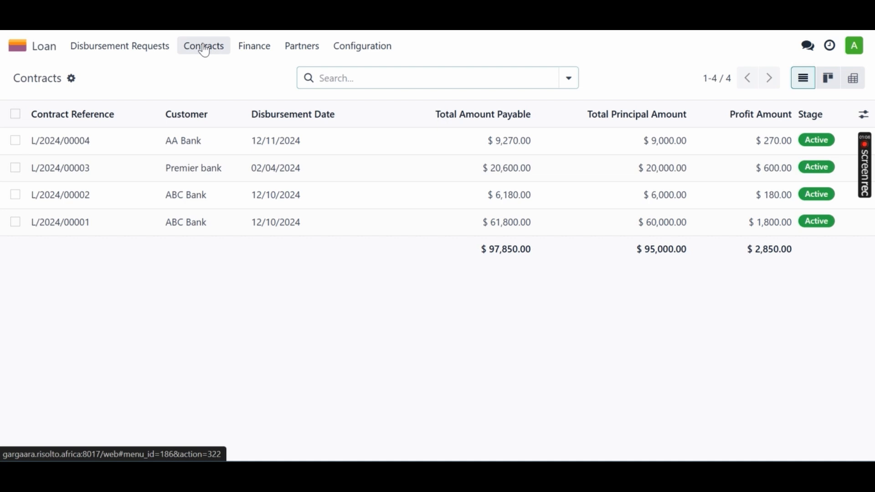
click(265, 50)
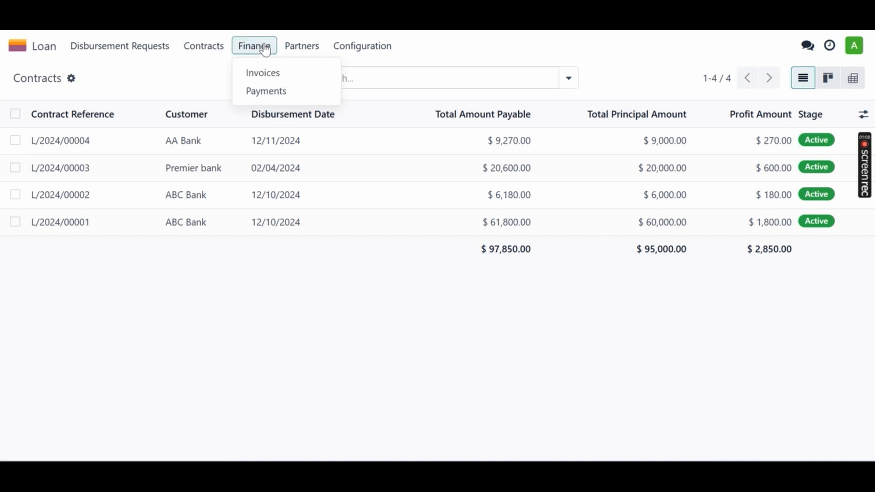
click(262, 78)
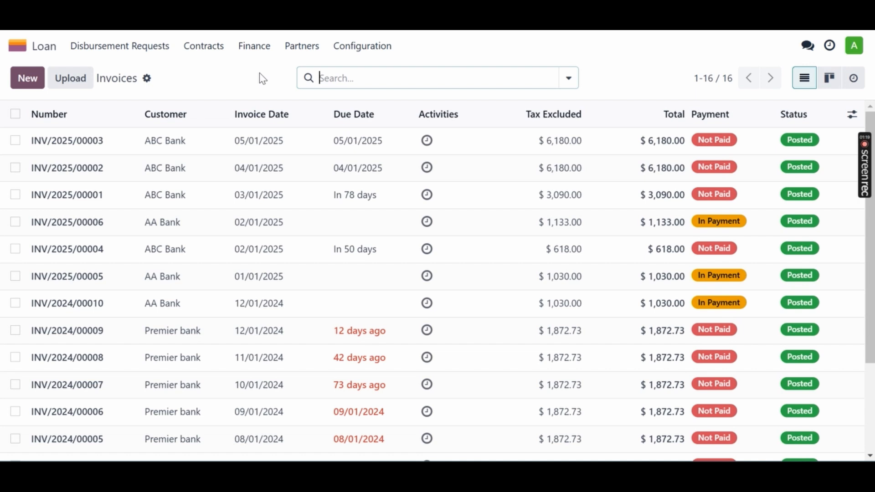
scroll(278, 150, down, 3)
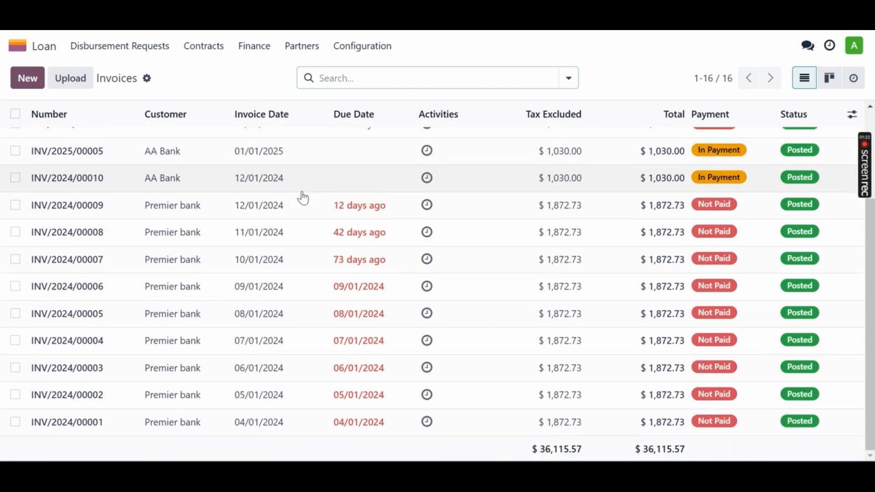
scroll(297, 203, up, 3)
- Display the customer payments recorded in Finance
click(260, 50)
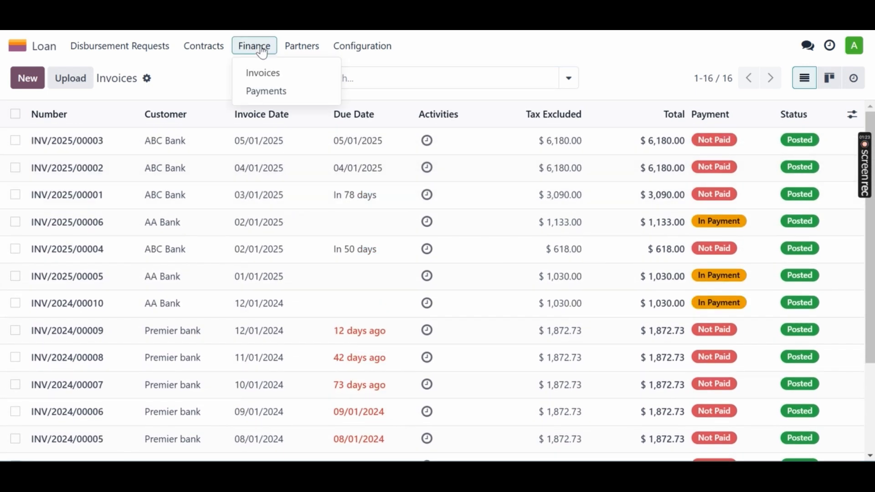
click(267, 94)
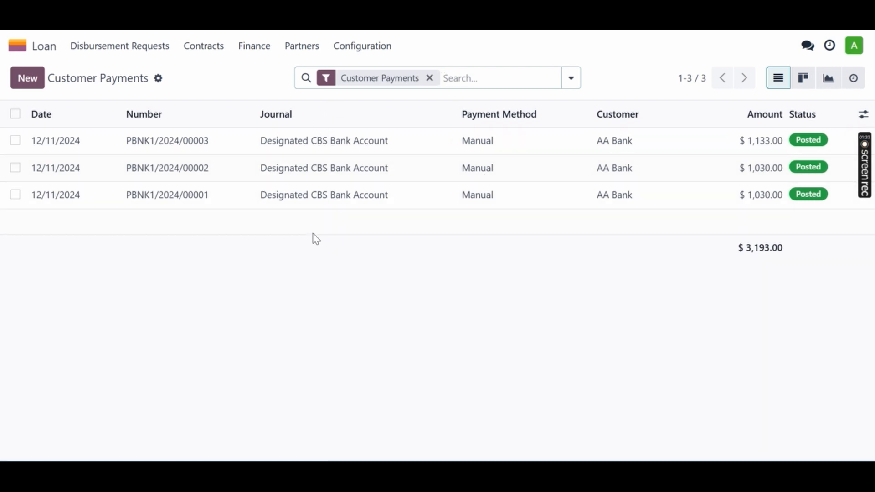
- View the partner records, covering the Clients list and the Beneficiaries list
click(308, 47)
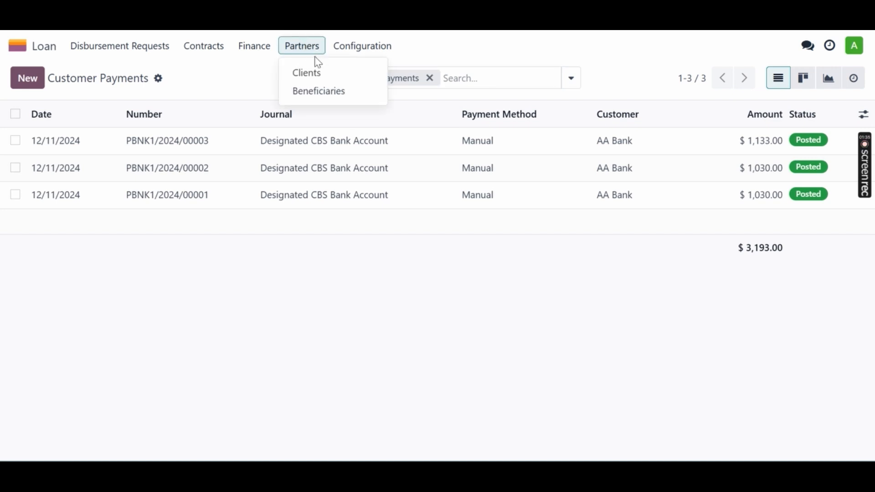
click(321, 80)
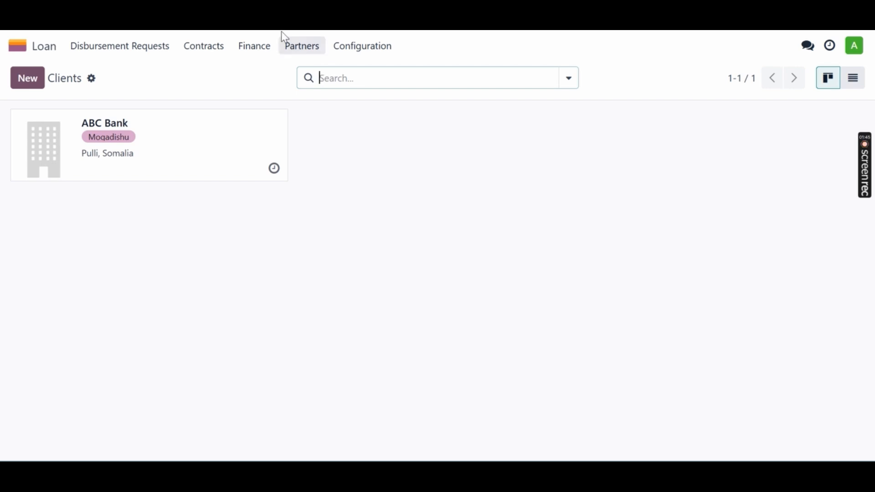
click(295, 48)
click(315, 93)
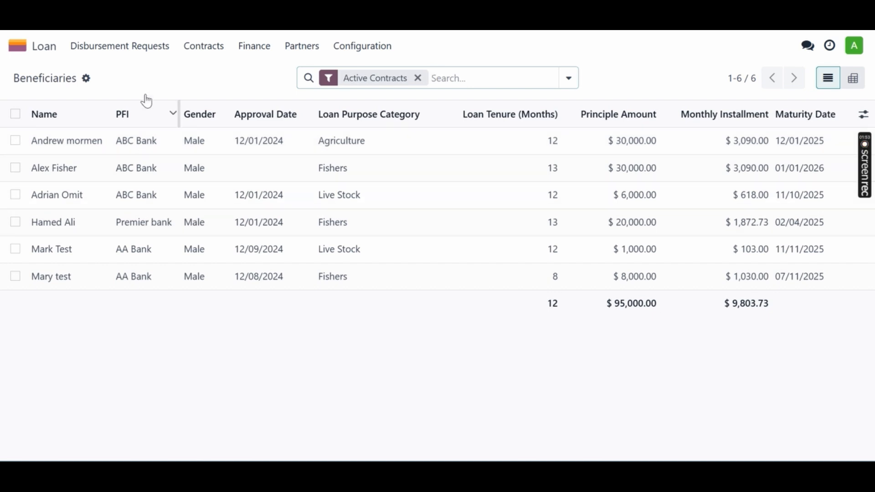
- View the configured branches and the loan categories list
click(363, 50)
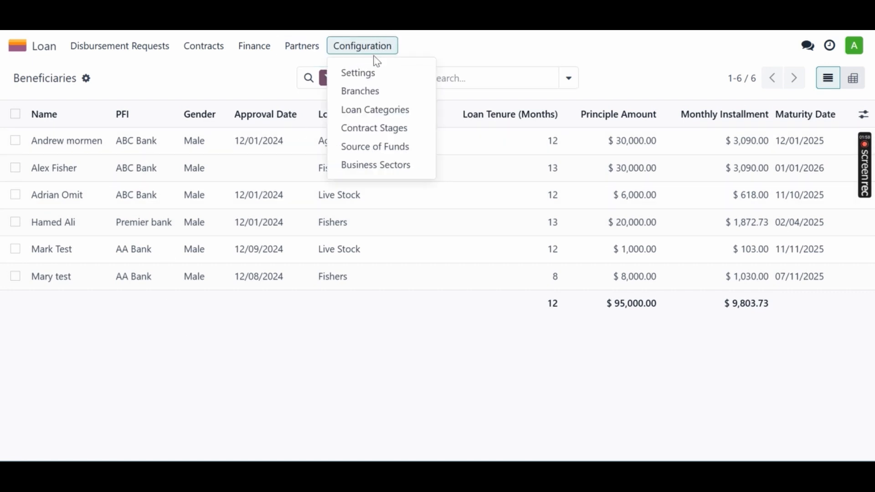
click(371, 93)
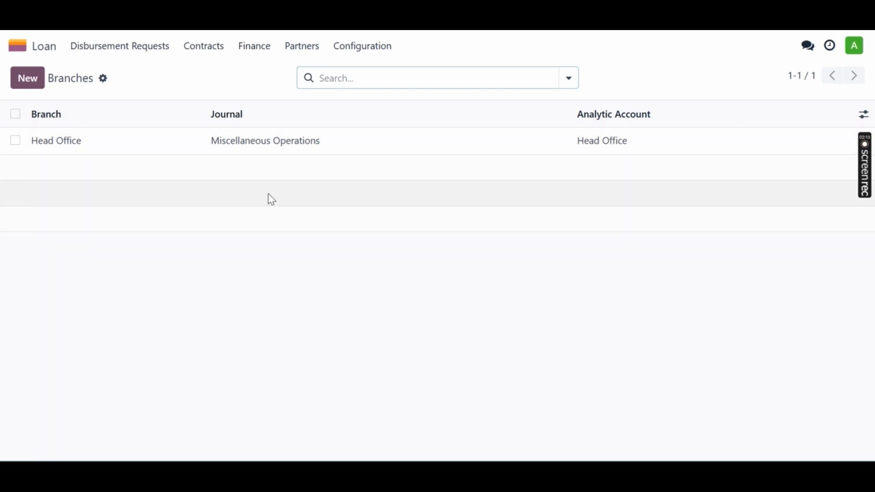
click(376, 50)
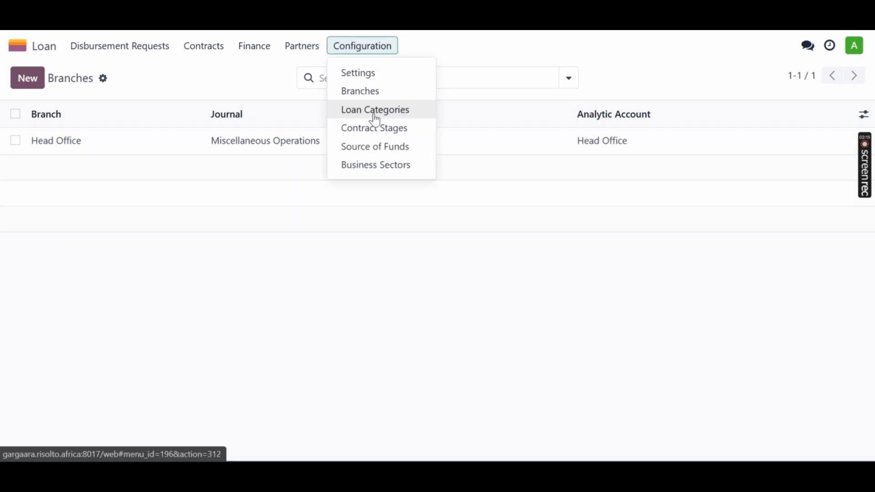
click(377, 116)
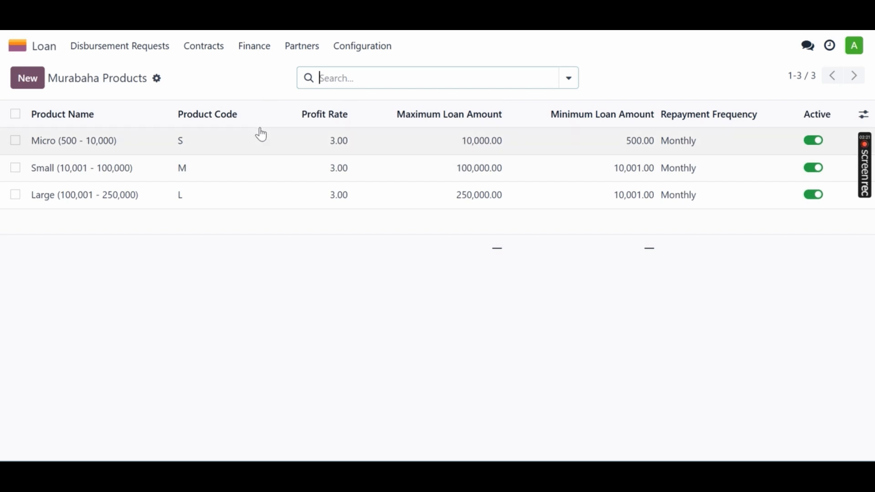
- Open the Micro (500 - 10,000) loan category and examine its basic information, loan terms and accounting accounts
click(248, 145)
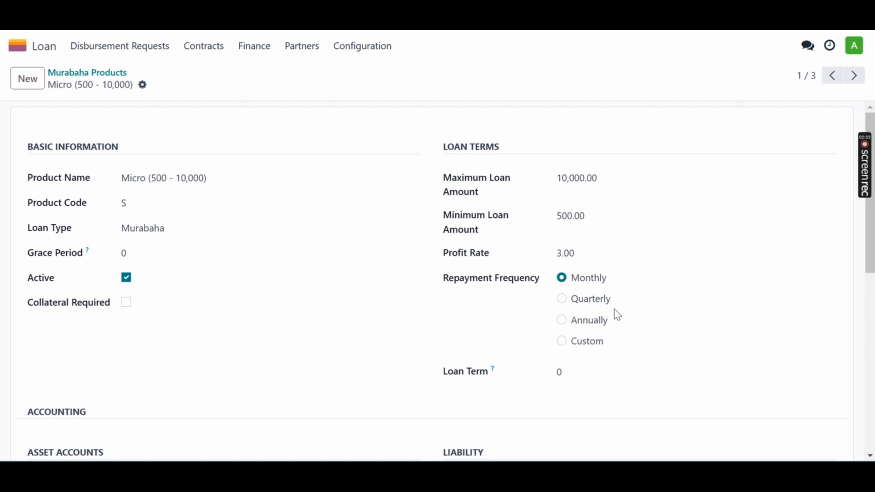
scroll(317, 379, down, 5)
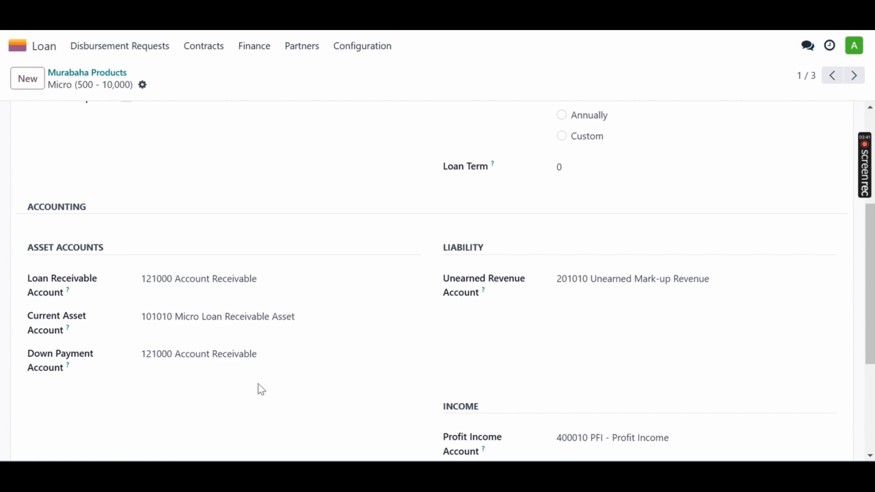
scroll(356, 367, down, 3)
scroll(355, 368, up, 5)
scroll(238, 222, up, 3)
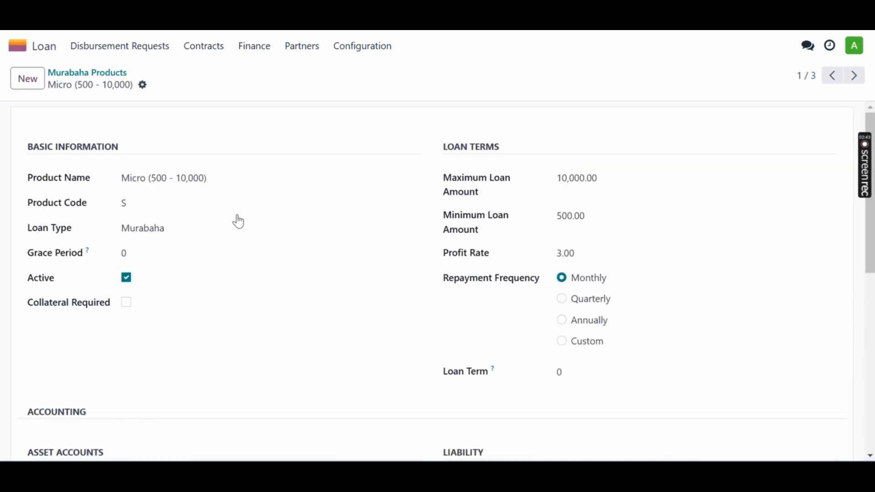
- Open the configured contract stages and examine the FA Approval stage's type, responsibles, flags and activities
click(361, 48)
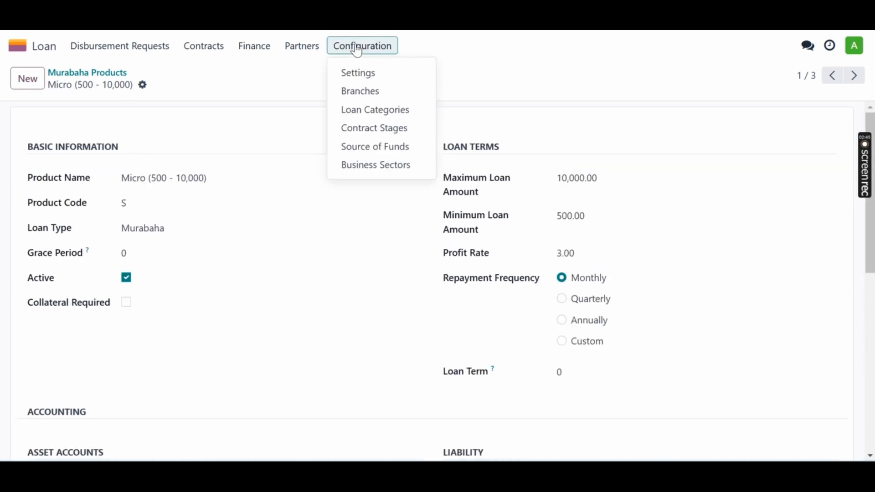
click(375, 129)
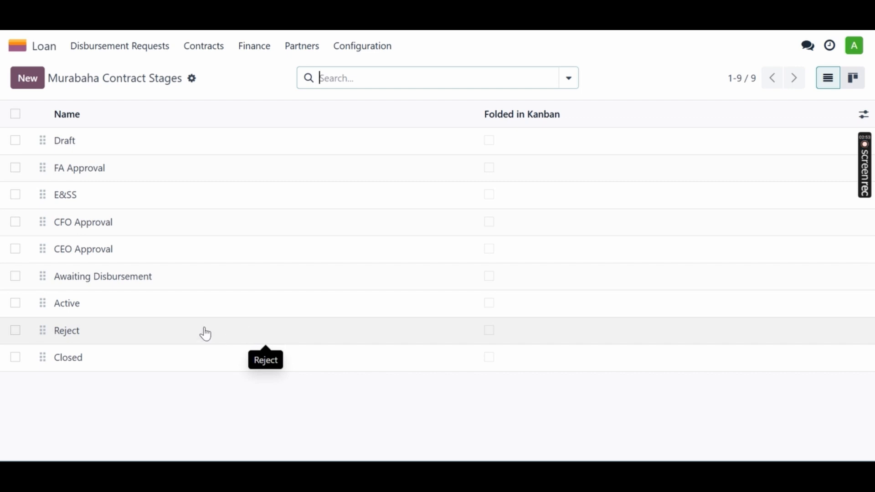
click(265, 171)
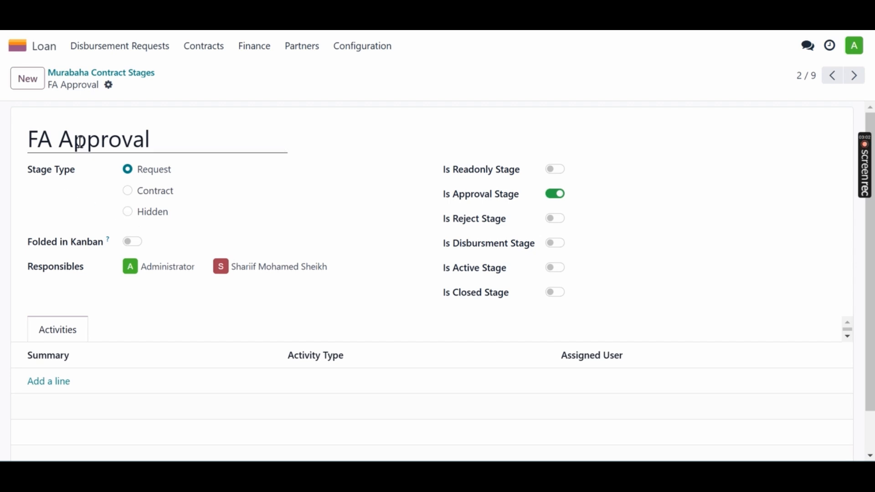
scroll(375, 220, down, 1)
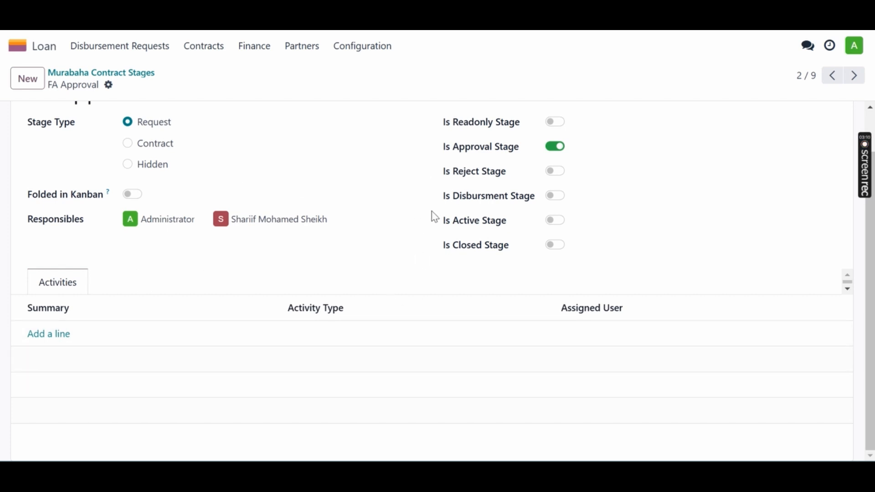
scroll(431, 207, up, 1)
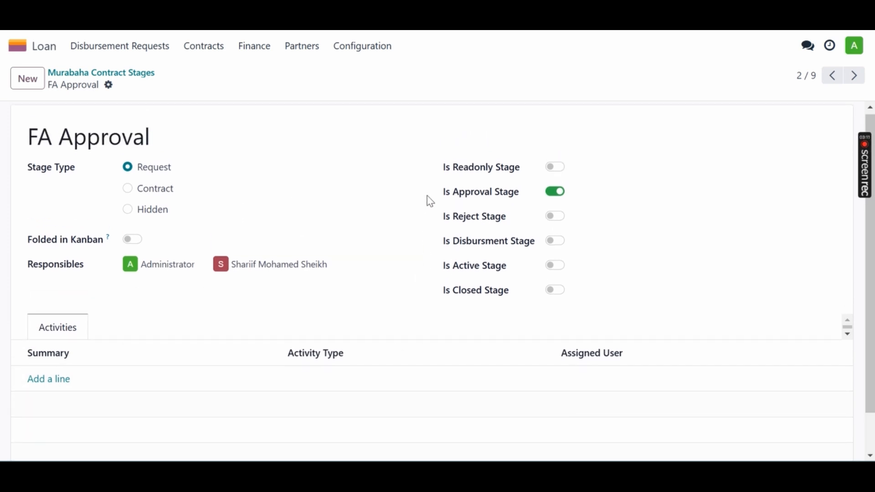
- View the configured sources of funds and the business sectors
click(370, 50)
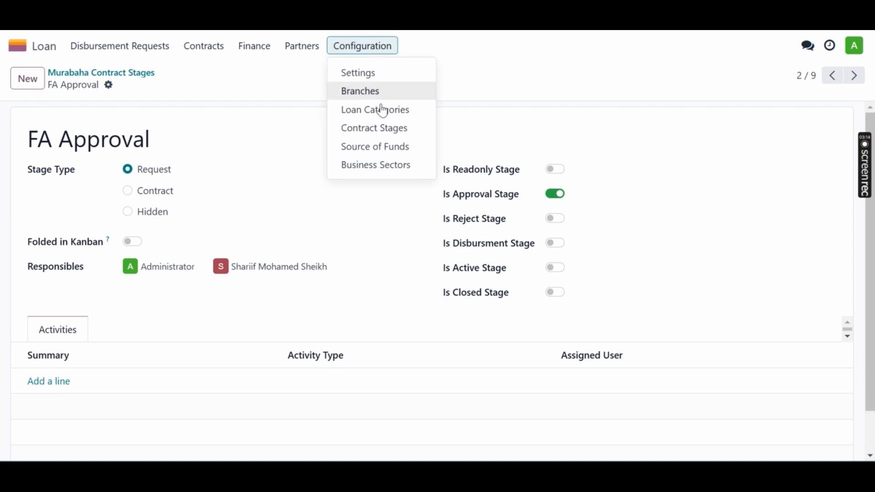
click(392, 151)
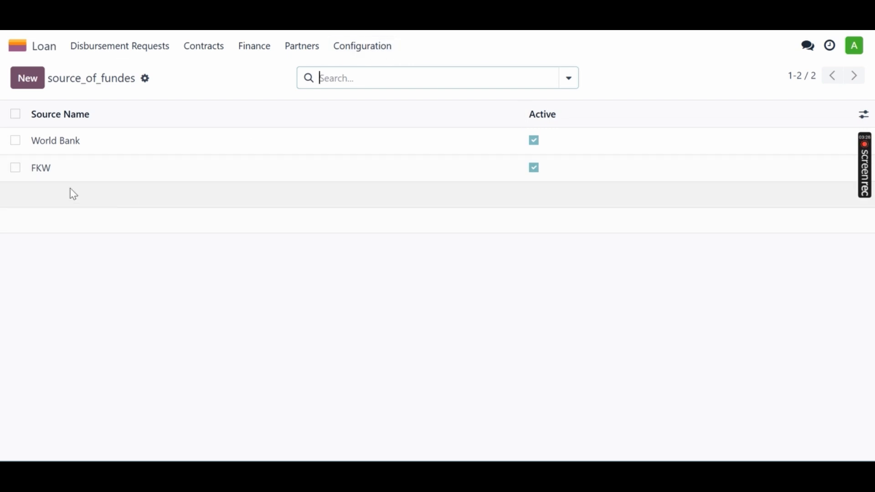
click(375, 52)
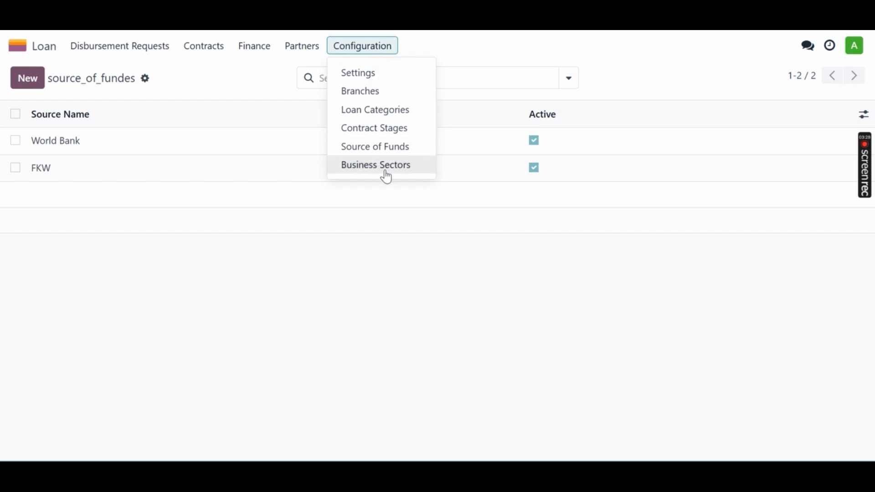
click(410, 165)
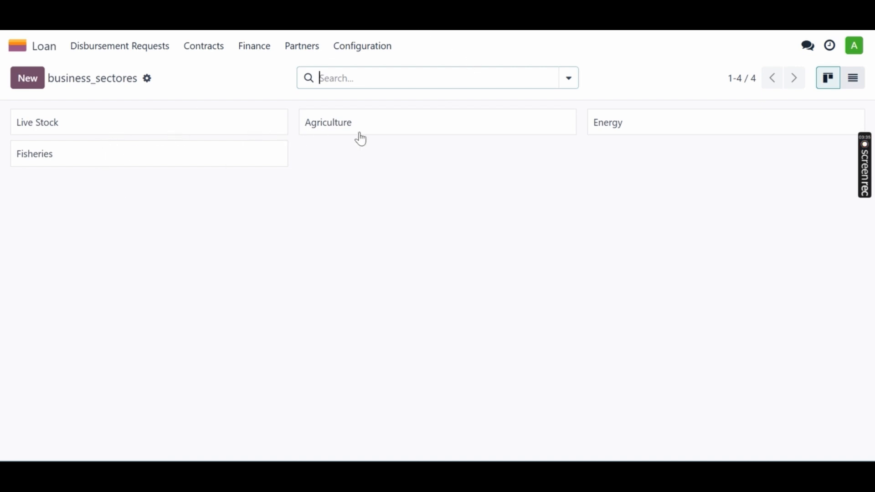
click(373, 51)
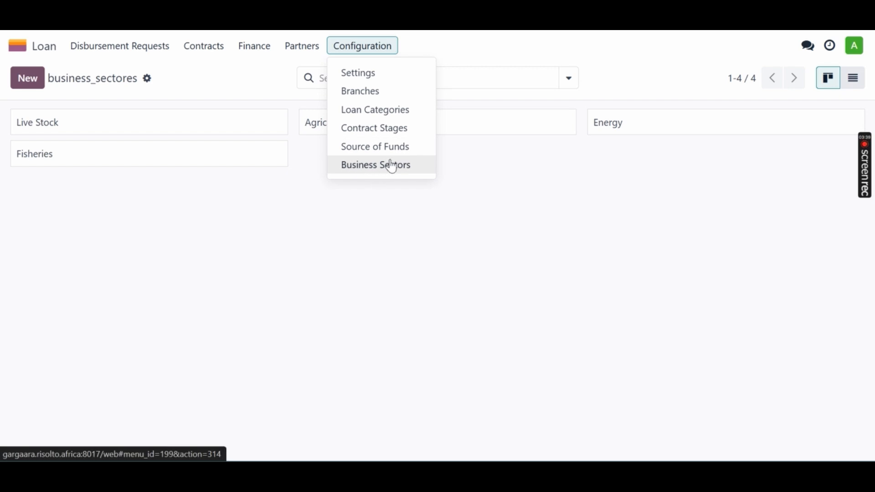
click(367, 299)
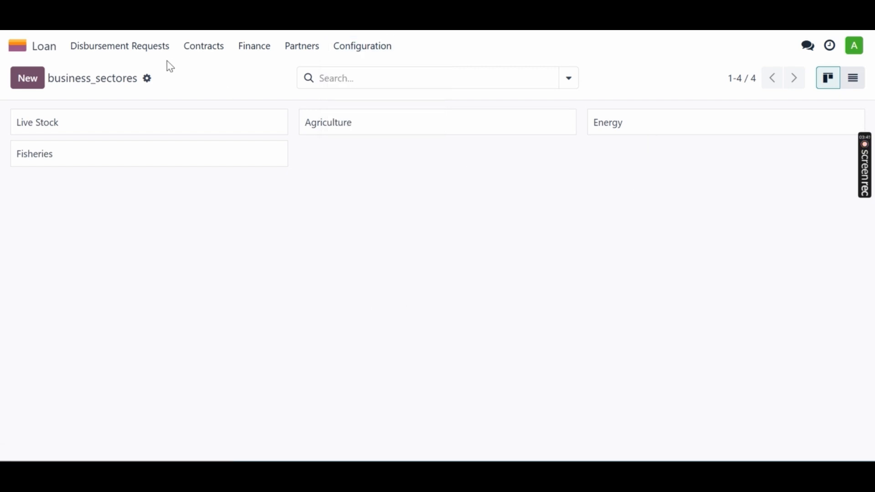
- Show the disbursement requests as a kanban board and open the ABC Bank request in the FA Approval stage
click(136, 53)
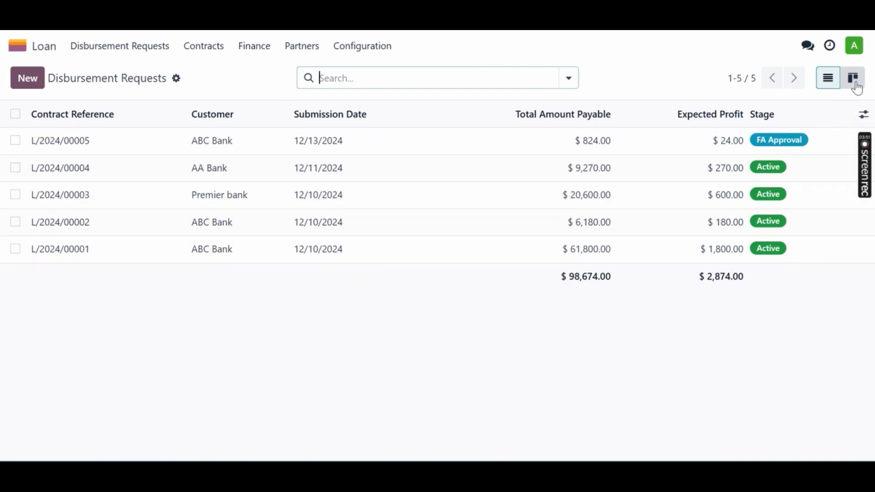
click(857, 83)
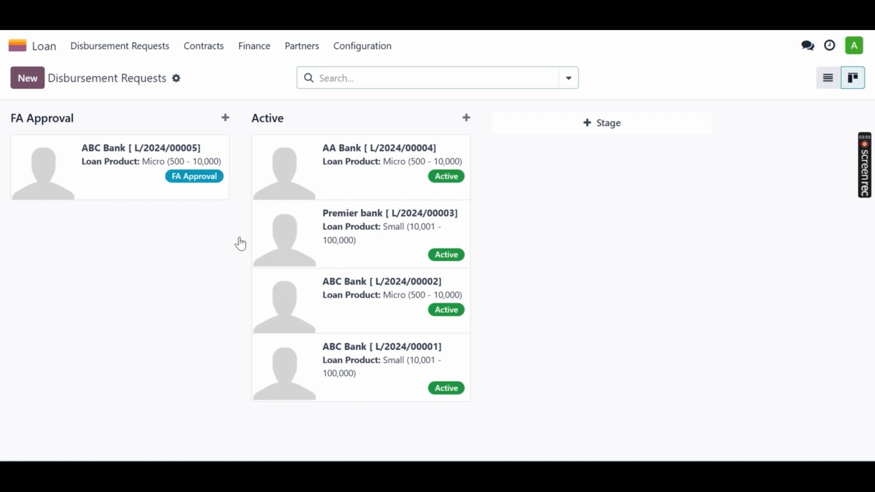
drag(74, 188, 98, 217)
click(100, 190)
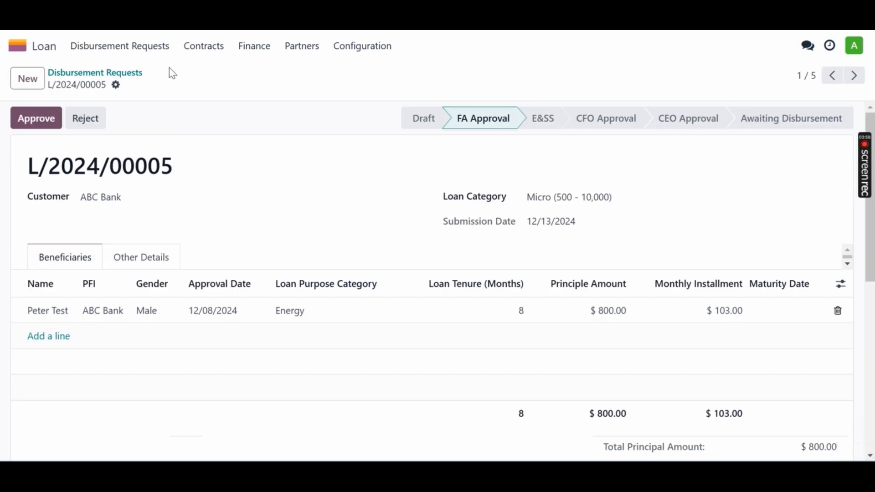
- Show the contracts as a pivot table and regroup its rows by Stage instead of client
click(197, 52)
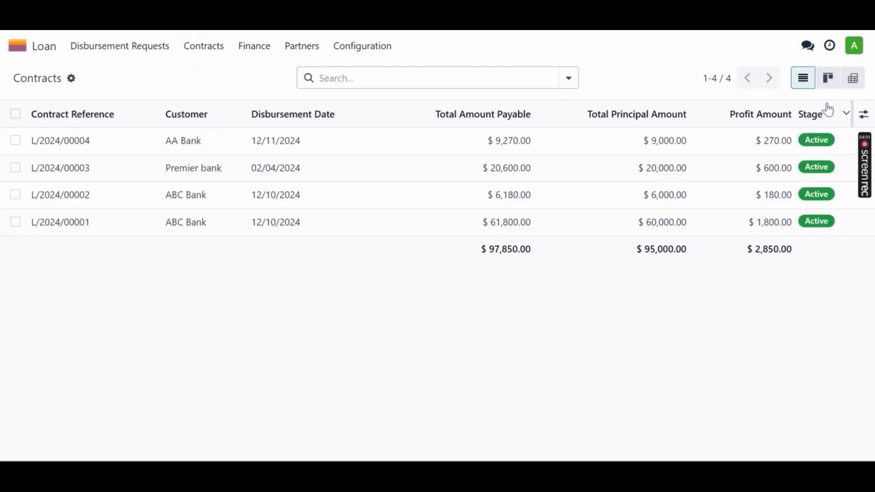
click(858, 88)
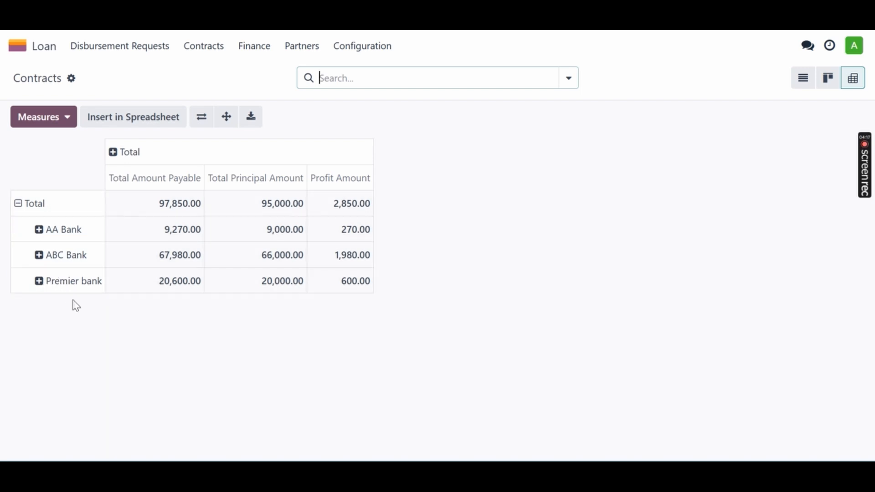
click(18, 205)
click(18, 207)
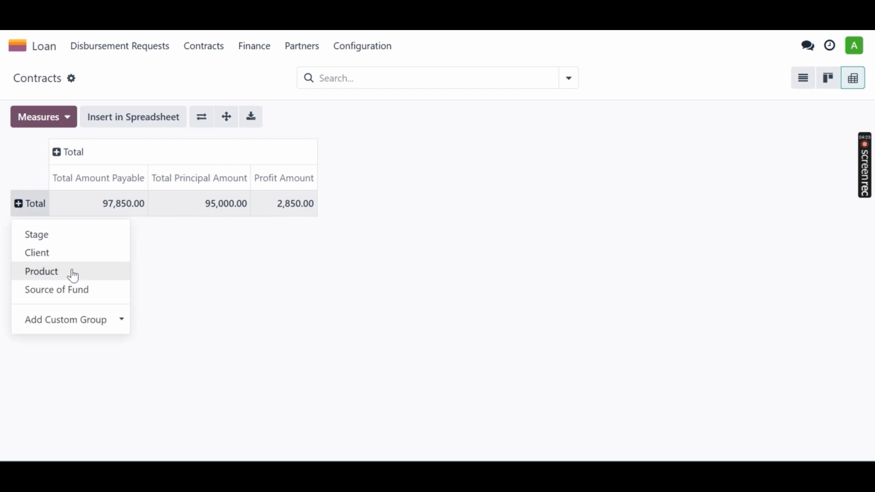
click(81, 239)
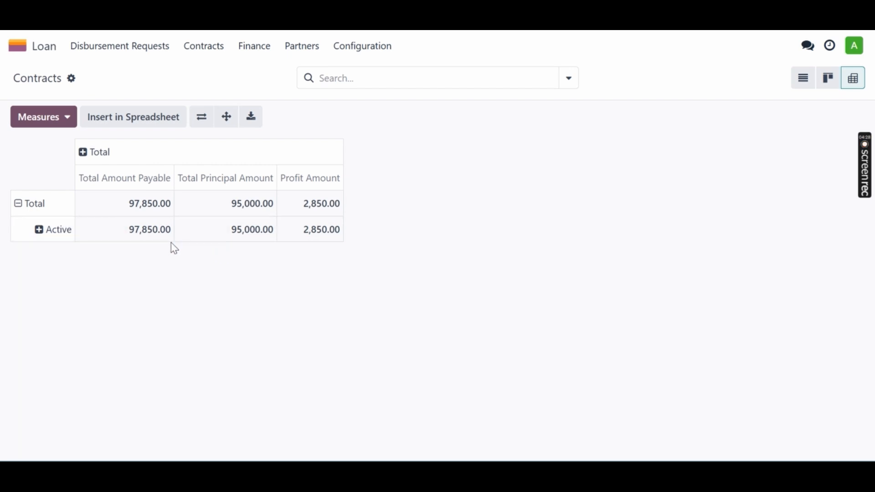
- Collapse the Stage grouping of the contracts pivot table and group its rows by Product instead
click(19, 205)
click(18, 204)
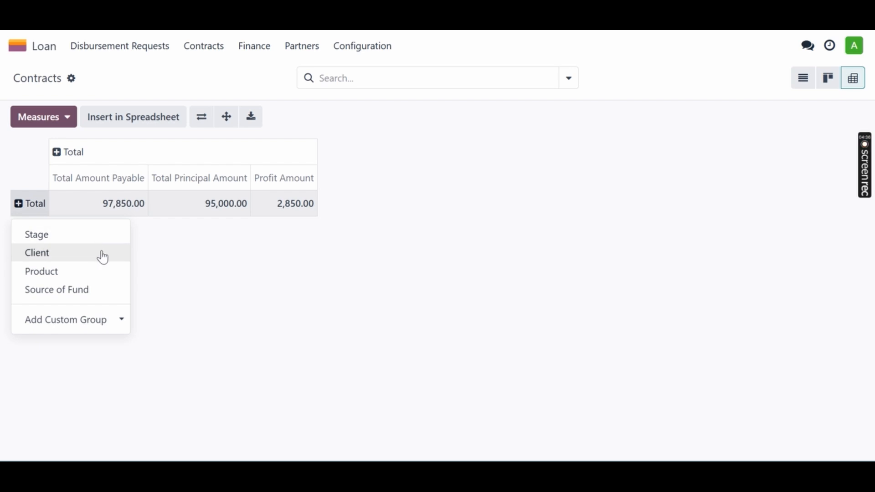
click(116, 278)
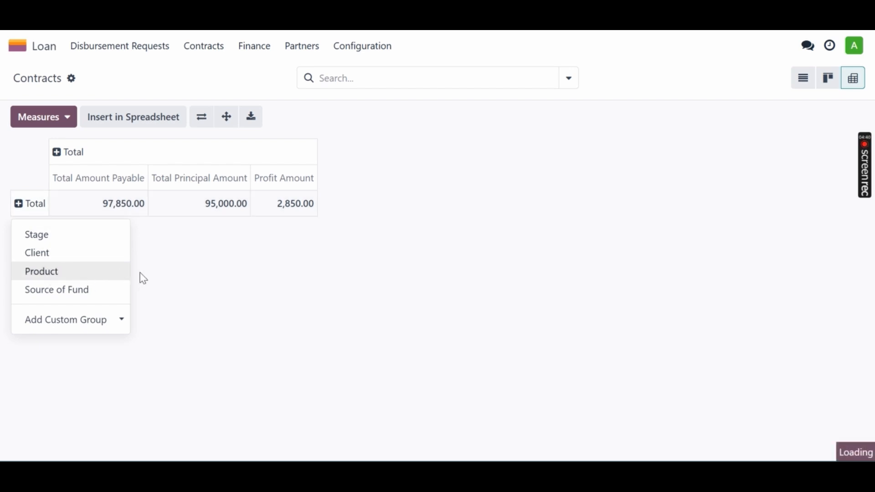
click(47, 265)
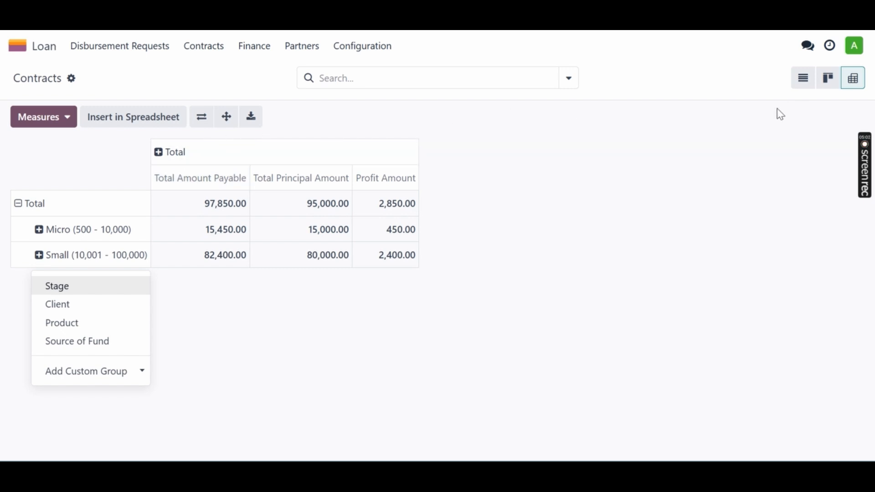
- Flip the pivot table's axes and flip them back, and try grouping the columns by Product before collapsing them
click(197, 124)
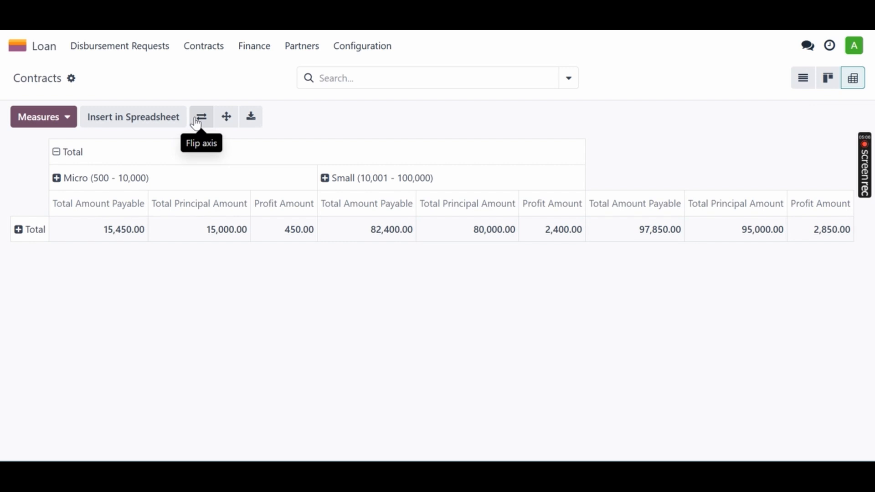
click(197, 122)
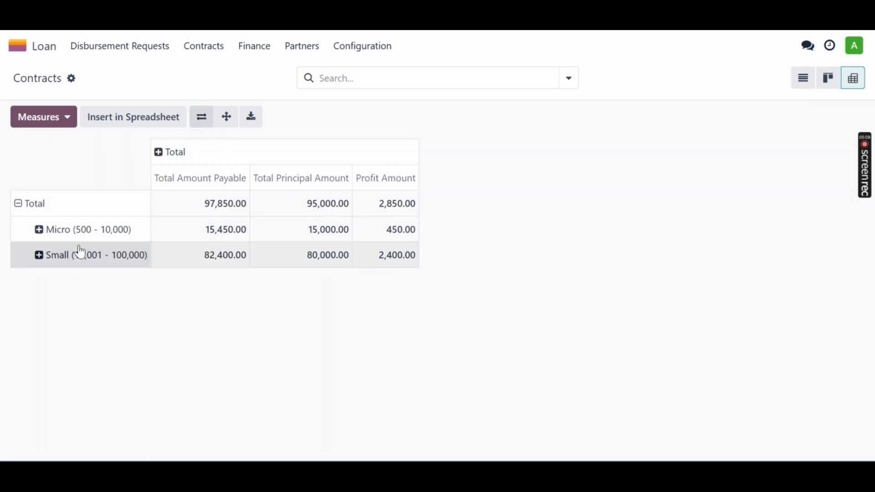
click(157, 154)
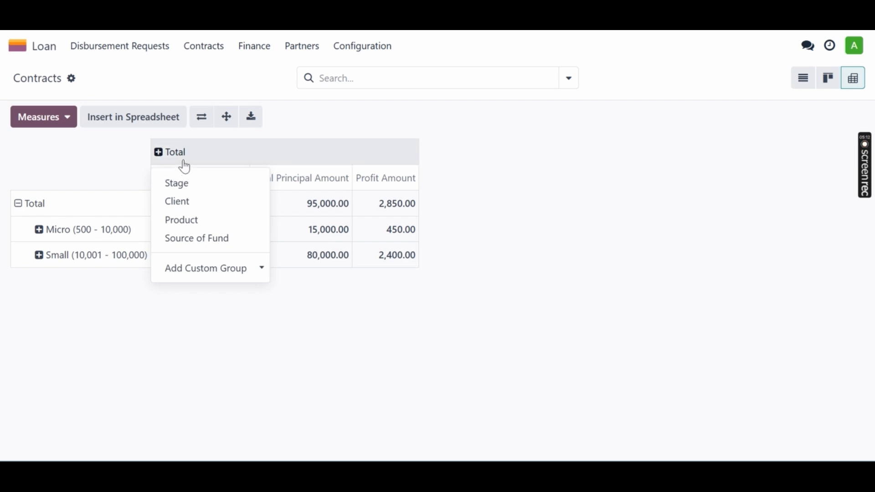
click(179, 221)
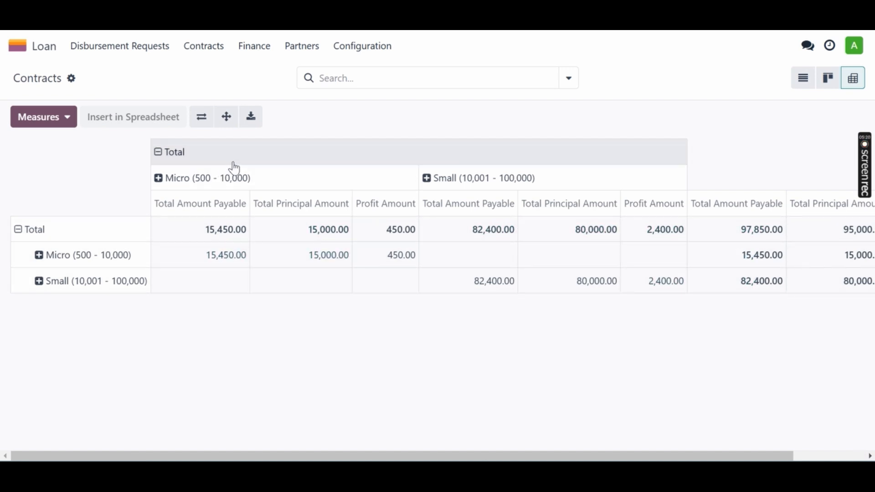
click(158, 152)
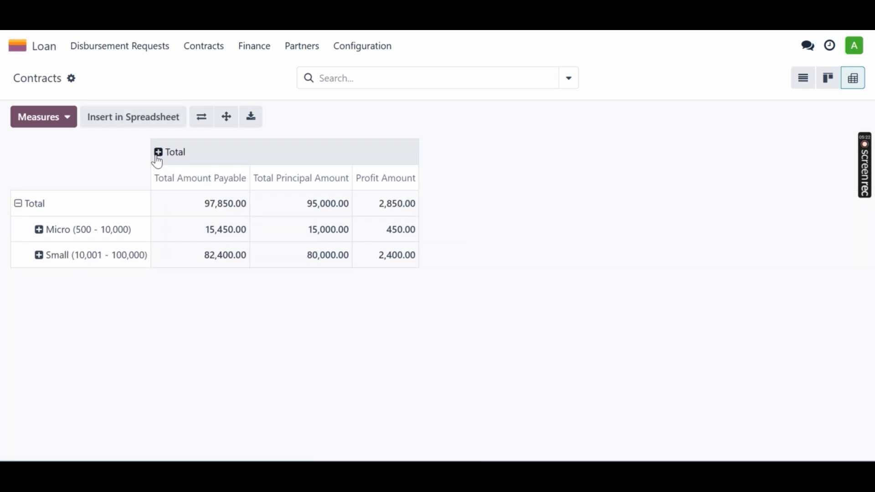
- Group the pivot table's columns by Client, and return to the home screen with all apps
click(159, 155)
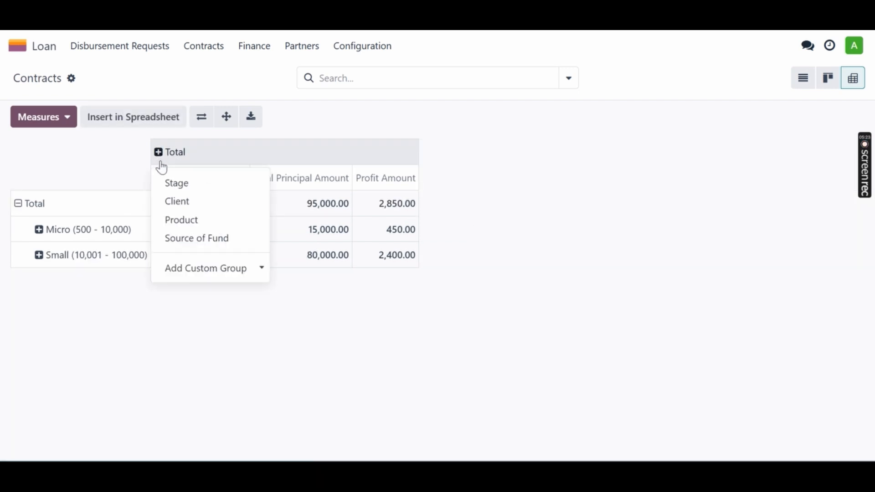
click(183, 201)
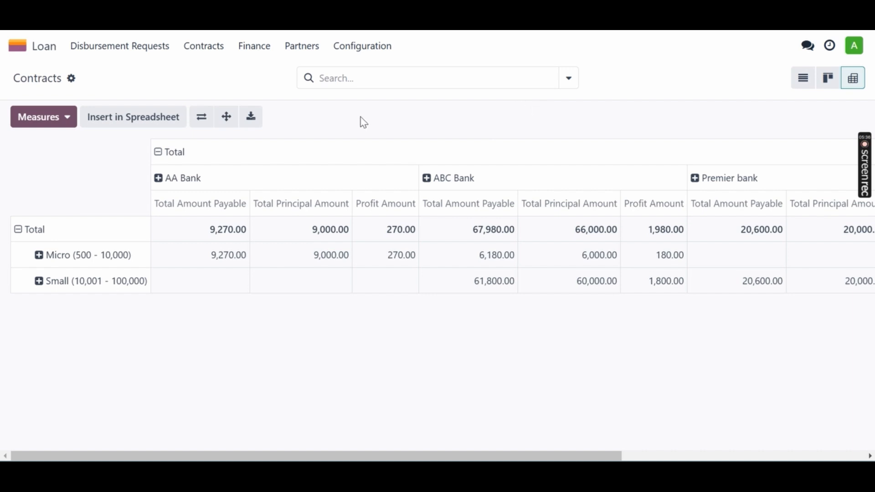
click(22, 51)
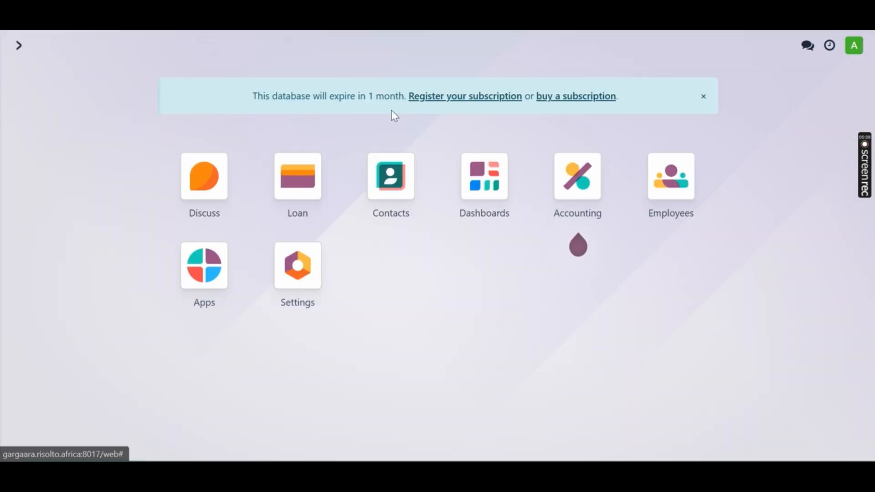